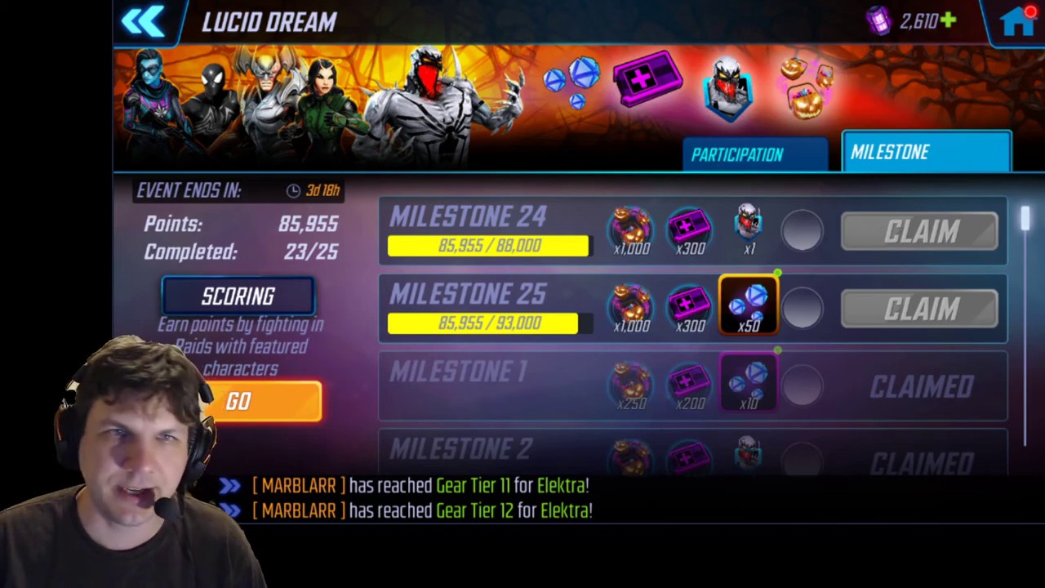
Step: Check the Dream Warriors milestone progress, then return to the milestone event list
click(143, 22)
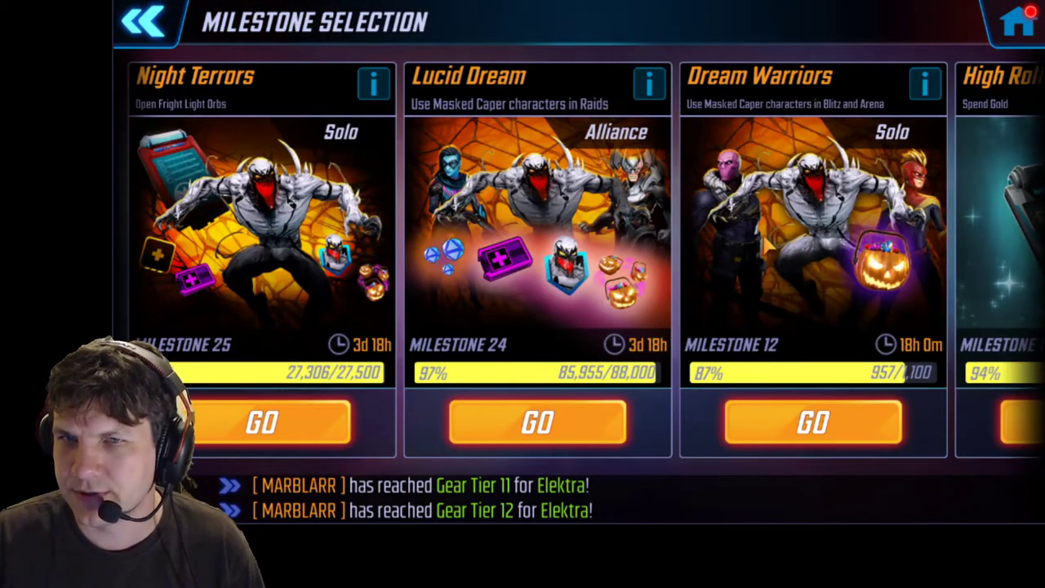
click(864, 433)
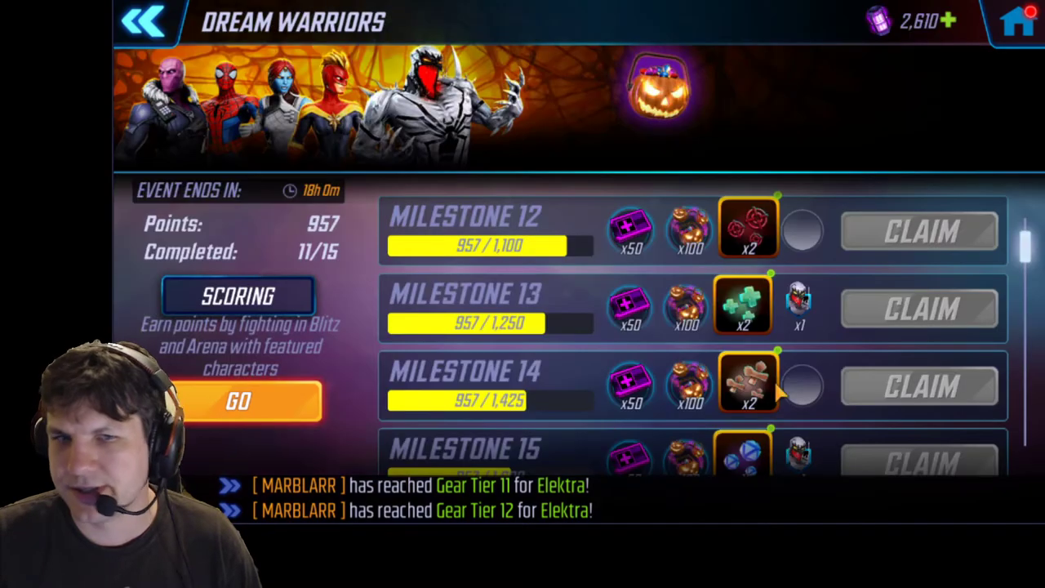
click(143, 22)
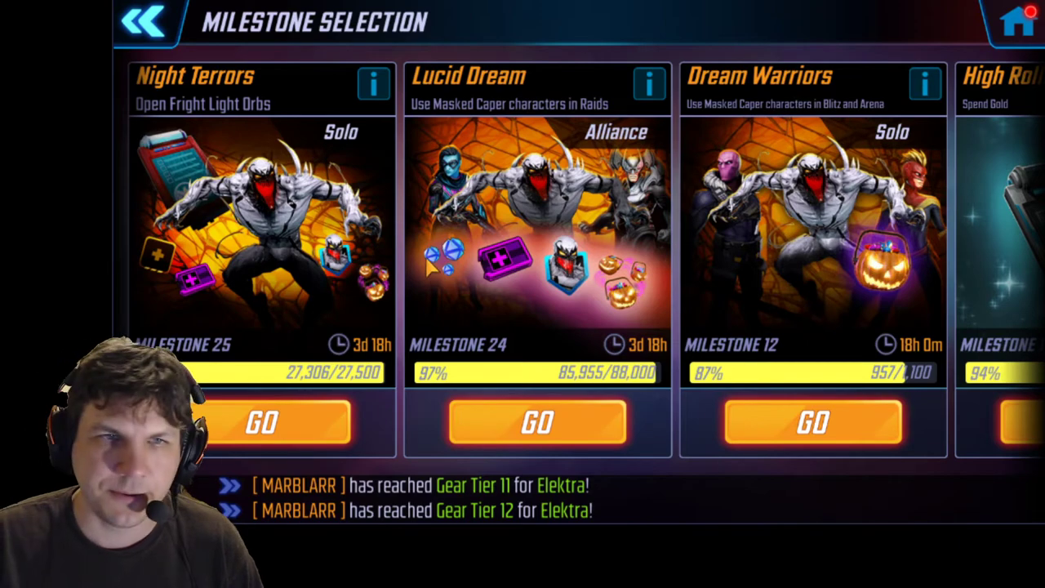
Step: Open Night Terrors progress at 27,306 points, review its scoring rules, and scroll the milestones
click(284, 433)
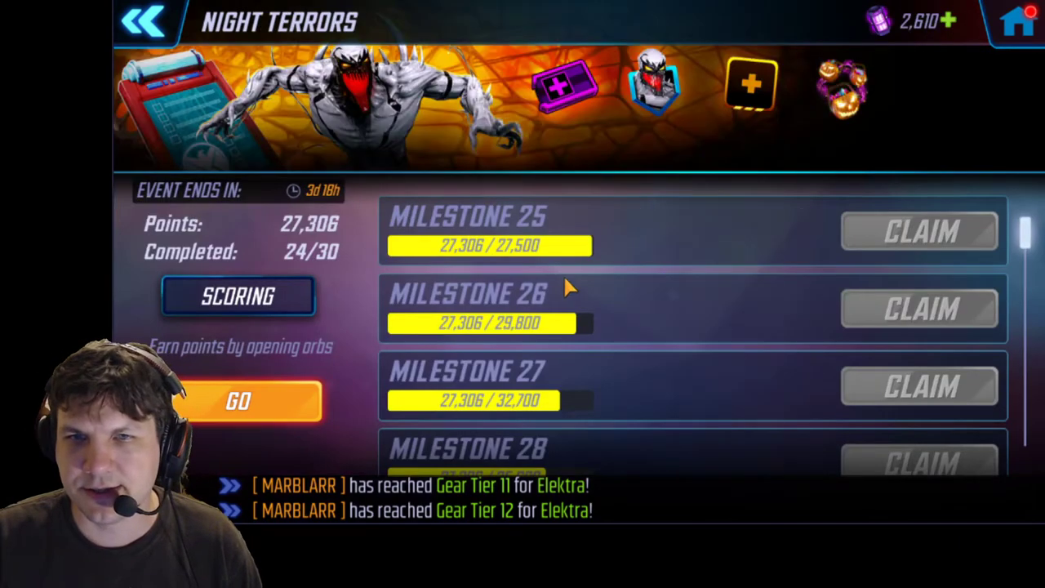
click(270, 298)
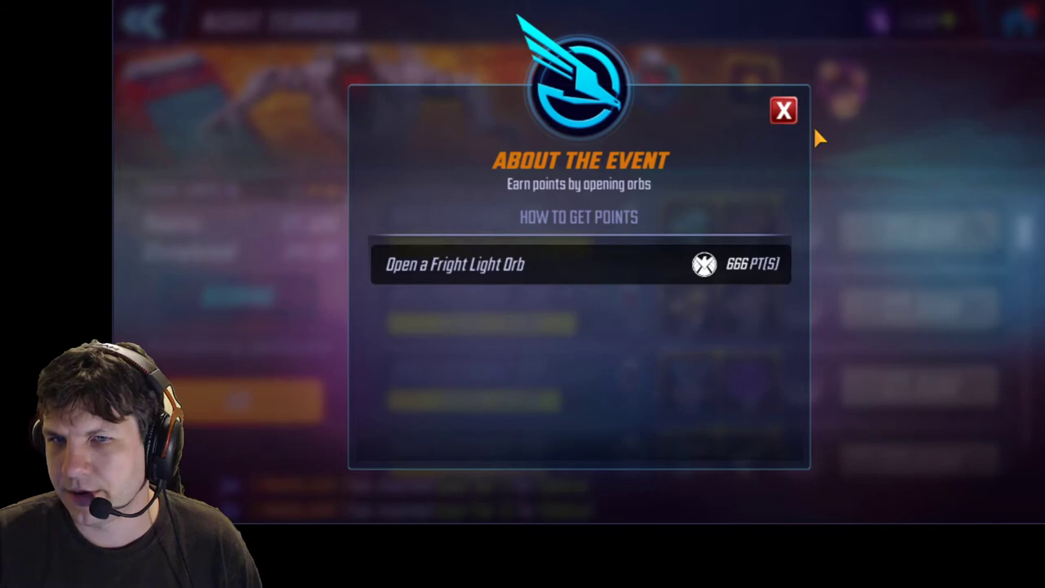
click(784, 111)
drag(810, 341, 822, 180)
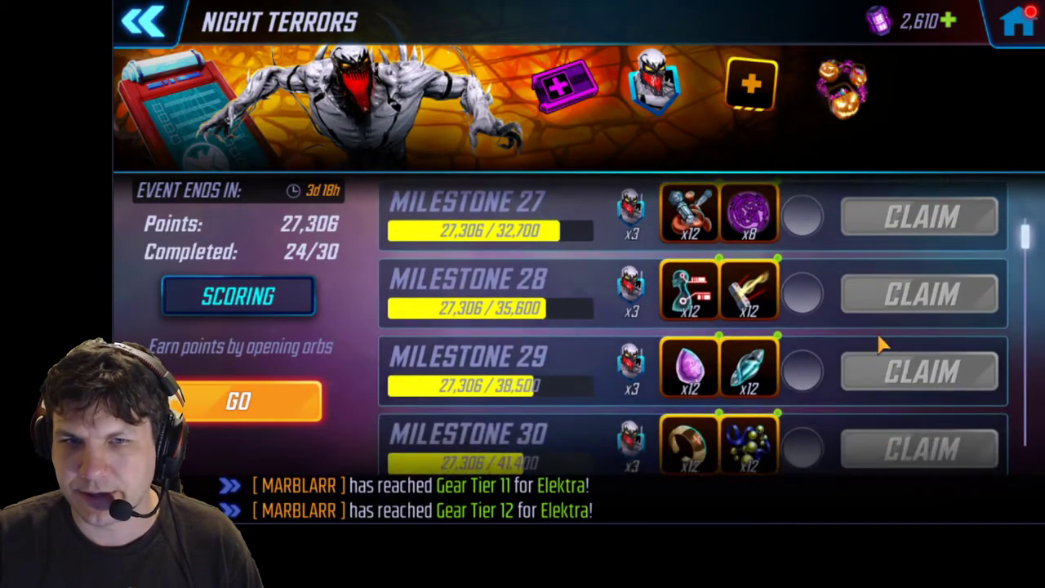
scroll(881, 341, up, 10)
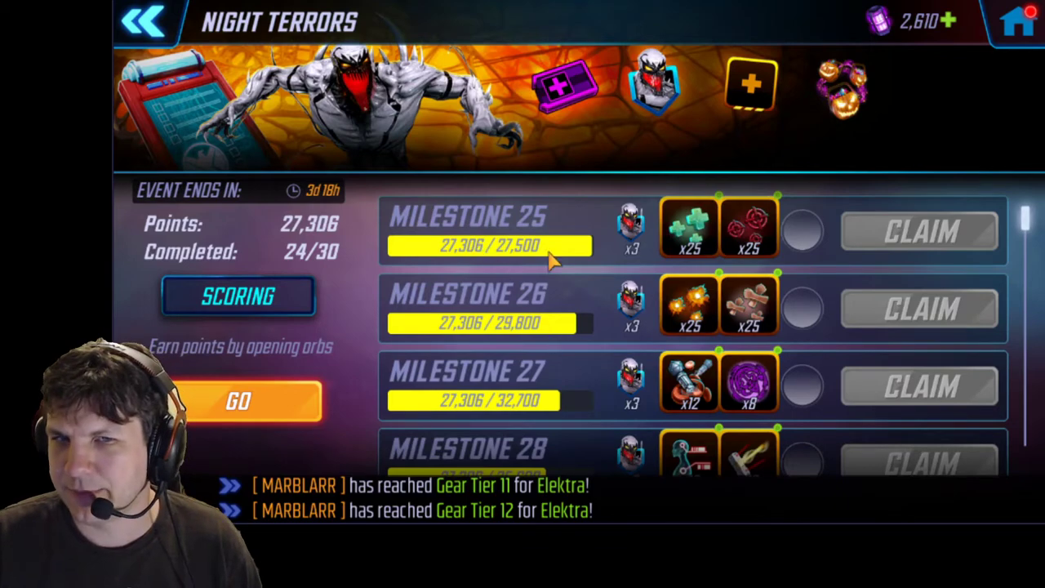
scroll(576, 360, down, 3)
scroll(577, 359, down, 2)
scroll(561, 271, up, 5)
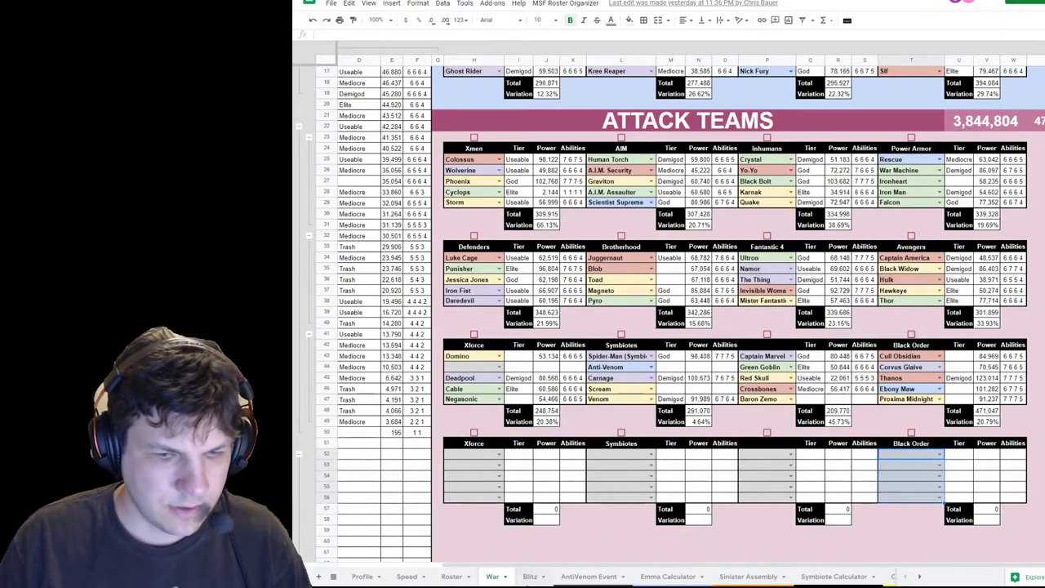
Step: Switch to the AntiVenom Event sheet showing Night Terrors milestones at 17,982 points
click(588, 577)
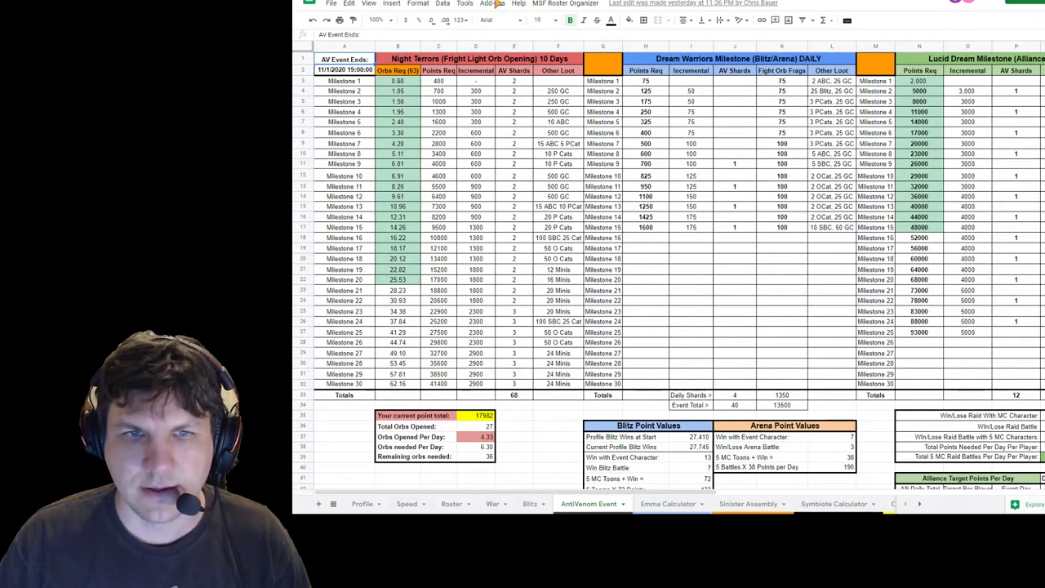
Step: Enter 27306 as the Night Terrors current point total in D35
click(486, 417)
text(2)
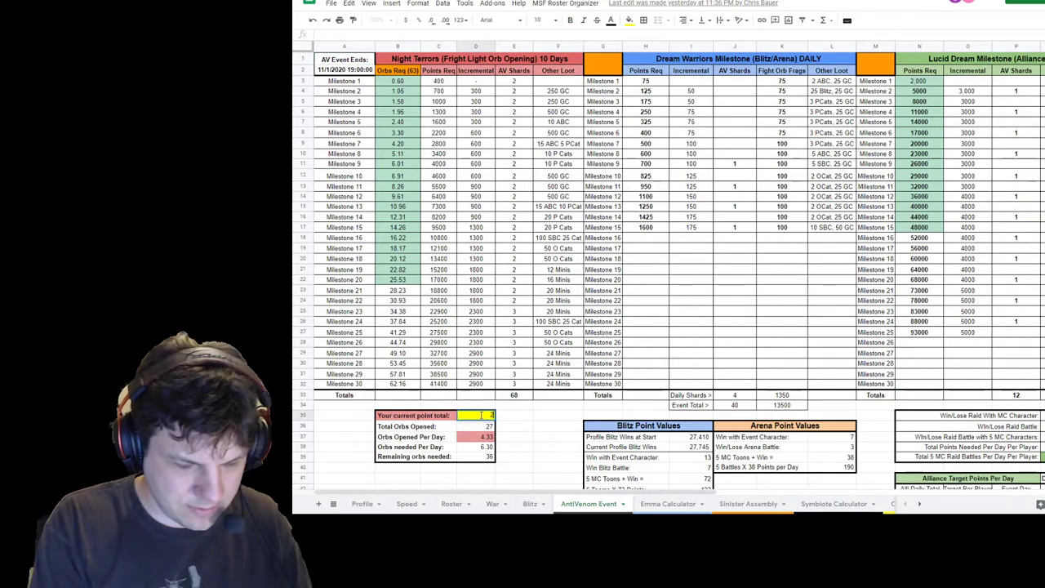
text(7306)
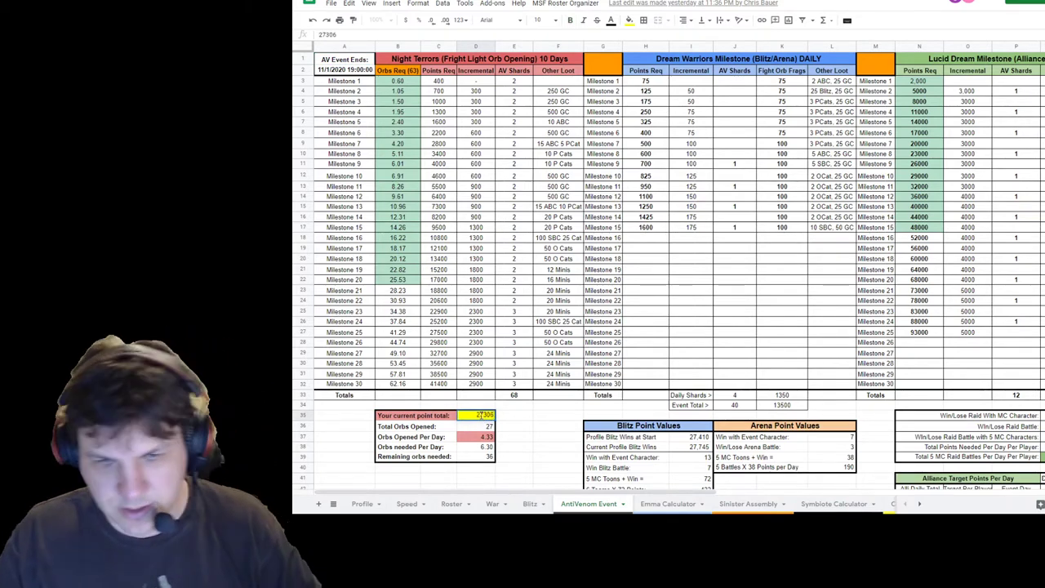
key(Return)
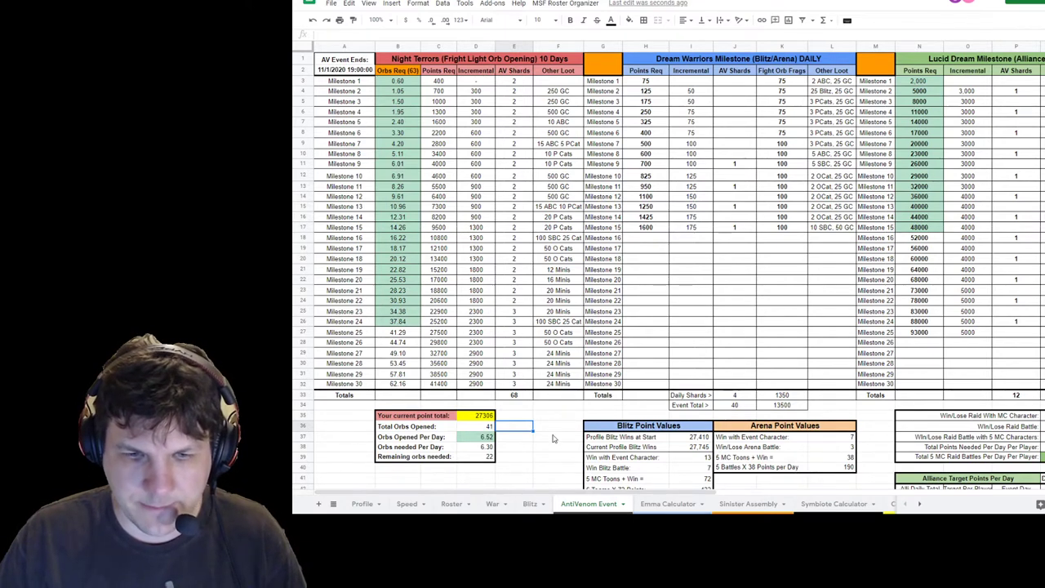
Step: Inspect the Remaining orbs needed and Orbs Opened Per Day formulas
click(536, 460)
click(480, 459)
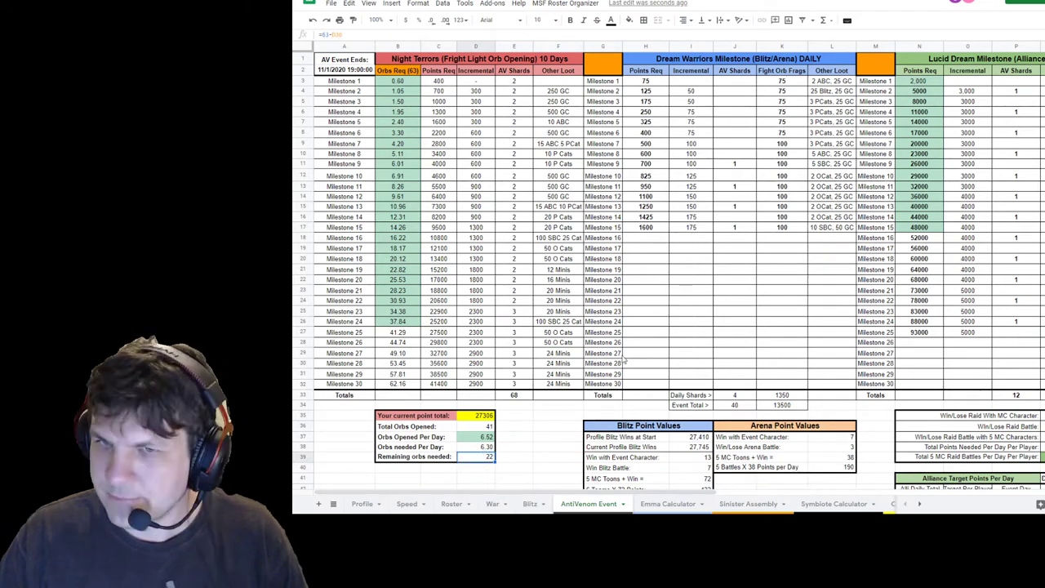
click(486, 438)
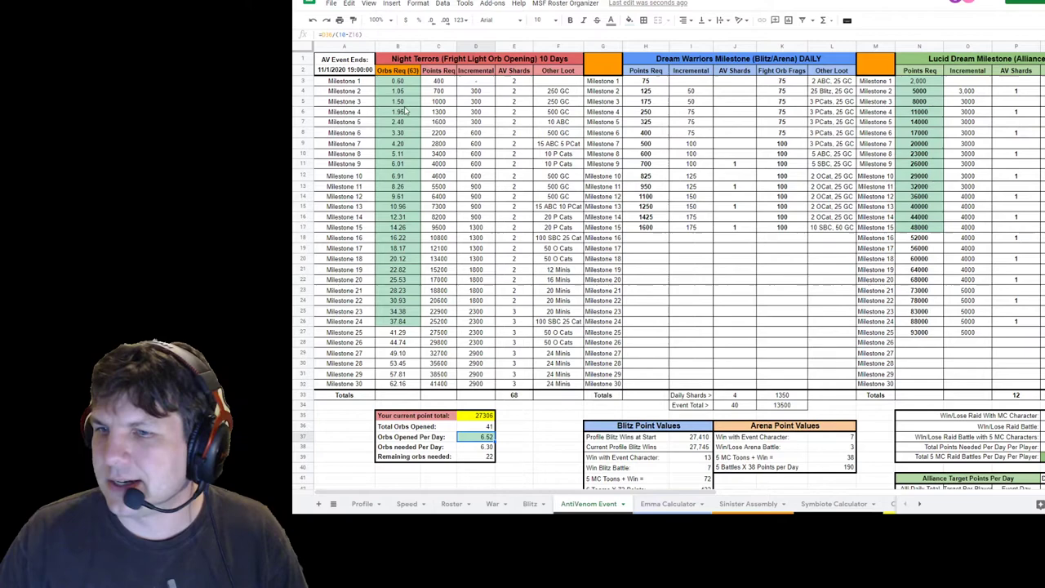
Step: Replace the Current Alliance Points value 50742 with 85955
scroll(776, 396, down, 3)
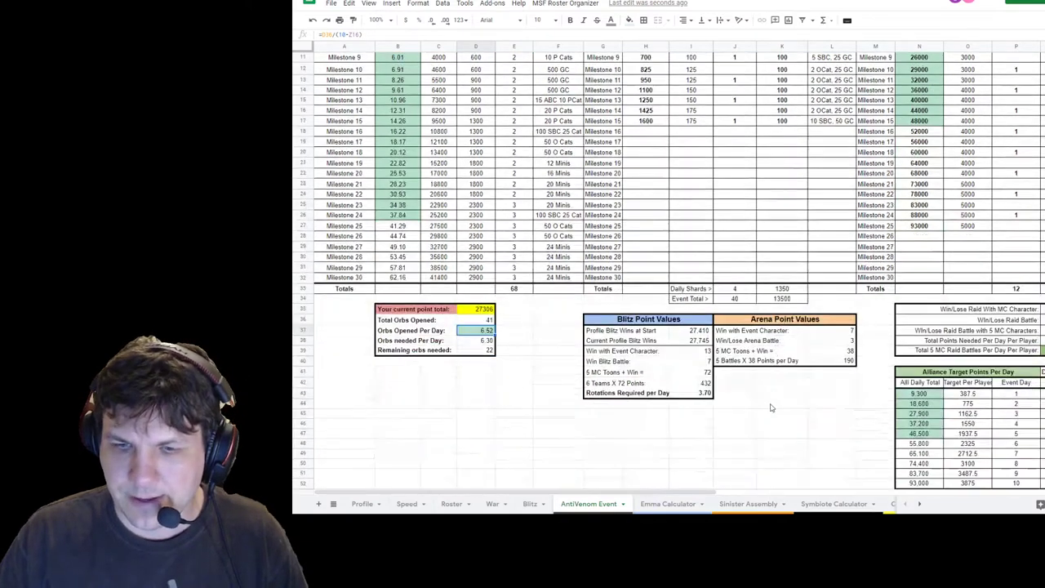
click(775, 423)
drag(617, 495, 794, 493)
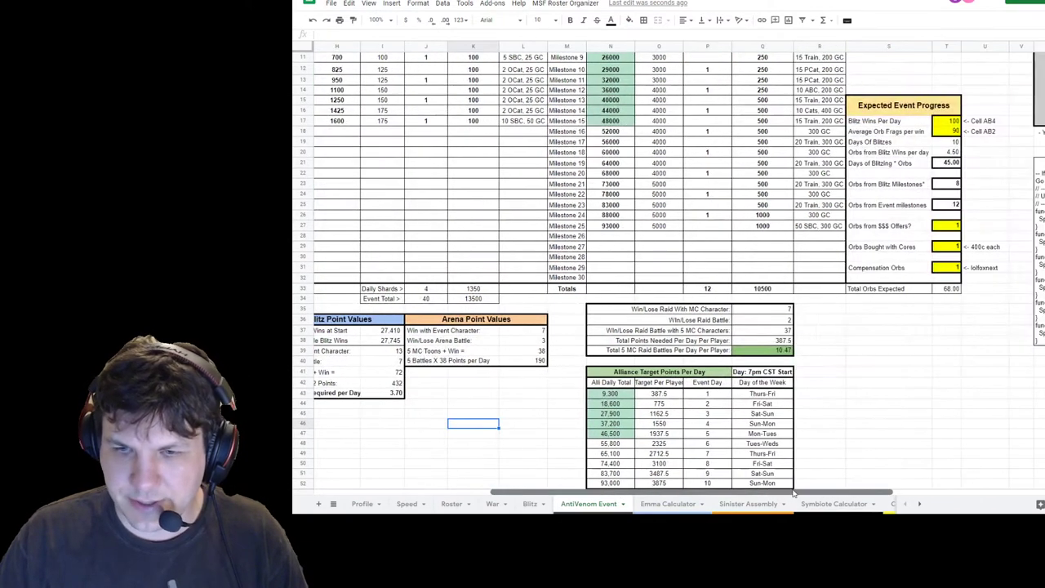
scroll(814, 438, down, 4)
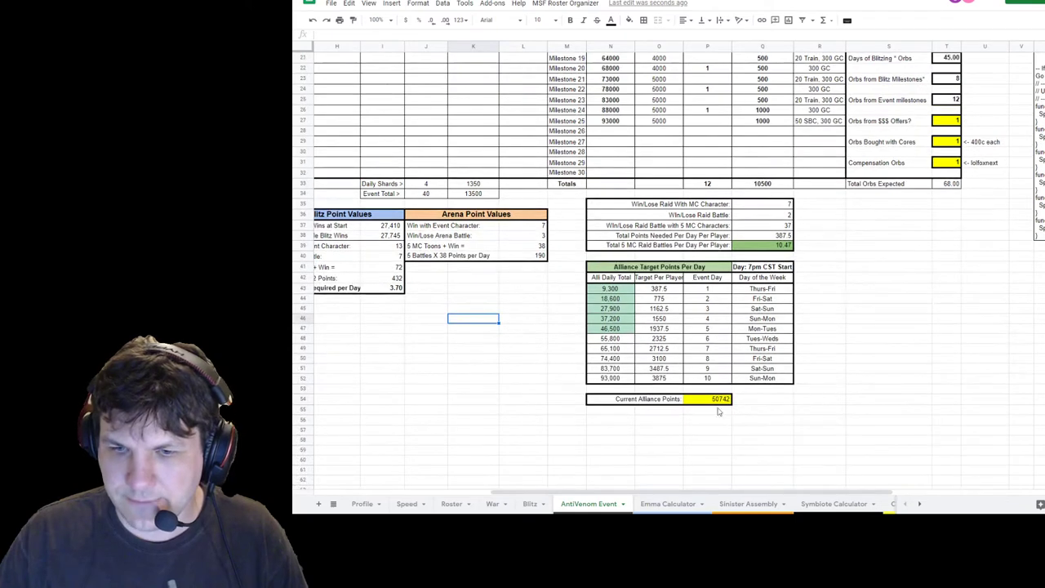
click(716, 402)
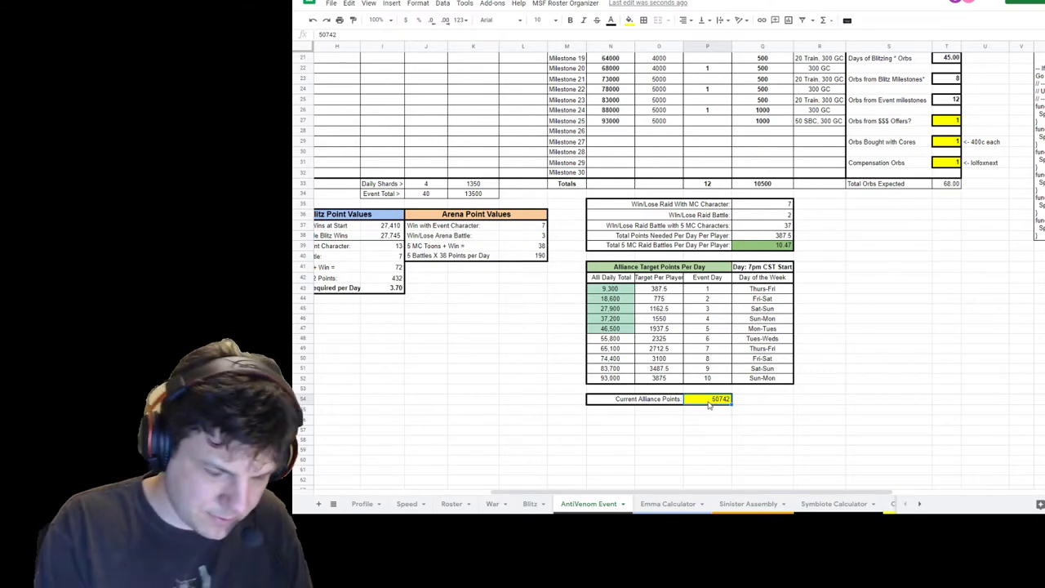
text(85955)
key(Return)
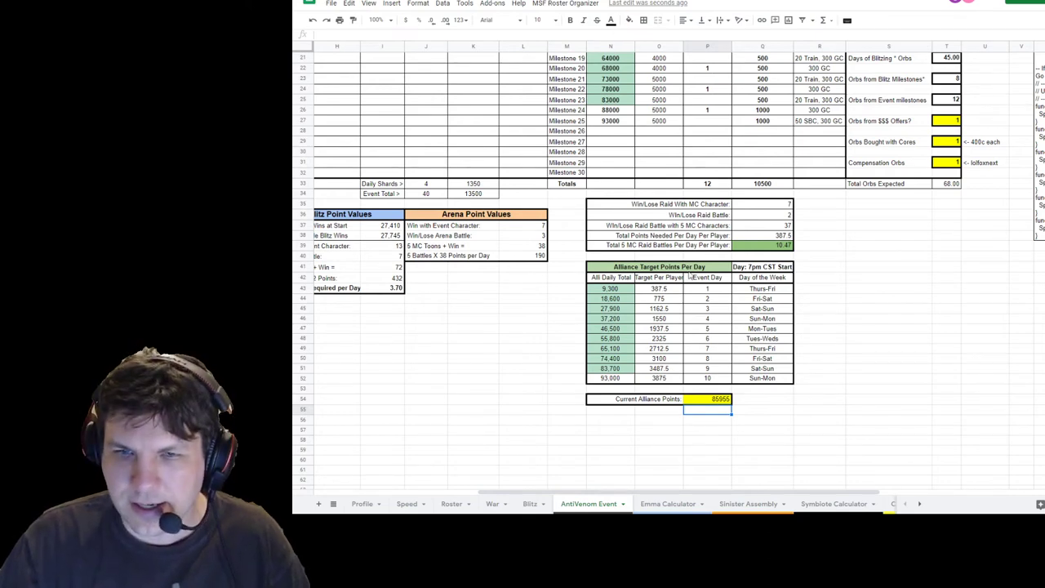
click(868, 228)
scroll(650, 171, up, 2)
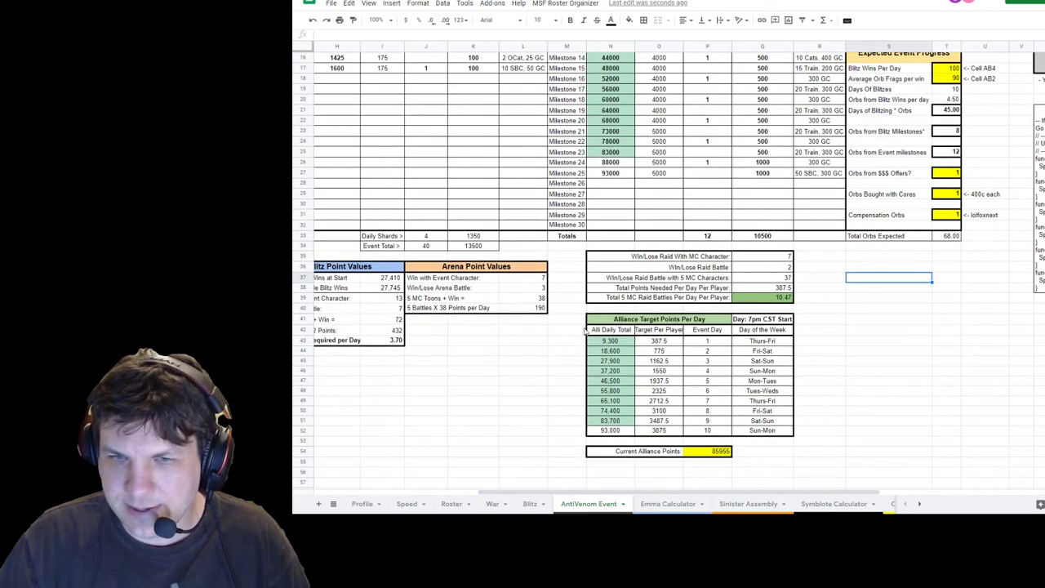
drag(649, 491, 486, 482)
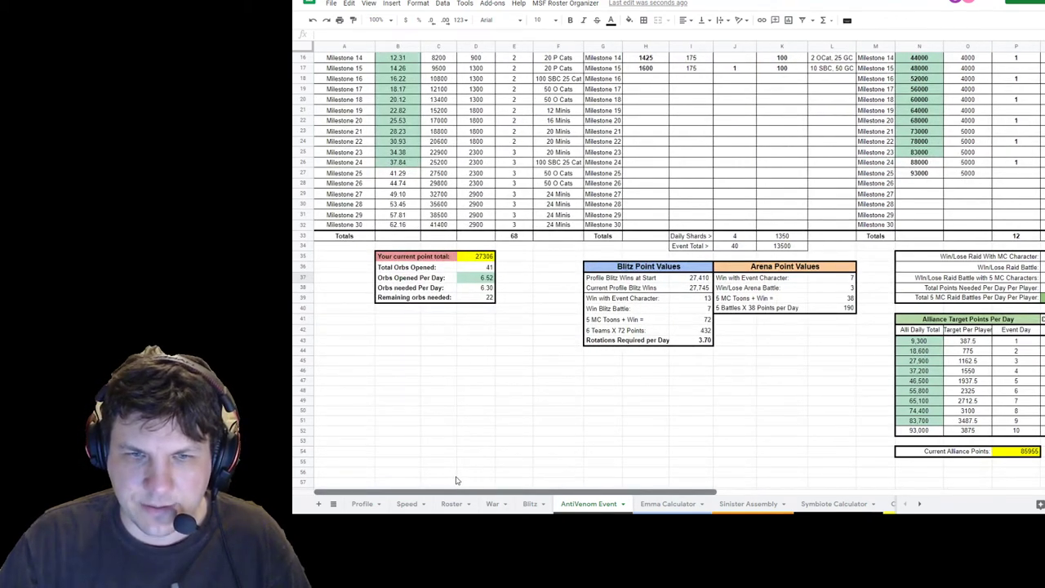
drag(525, 174, 519, 231)
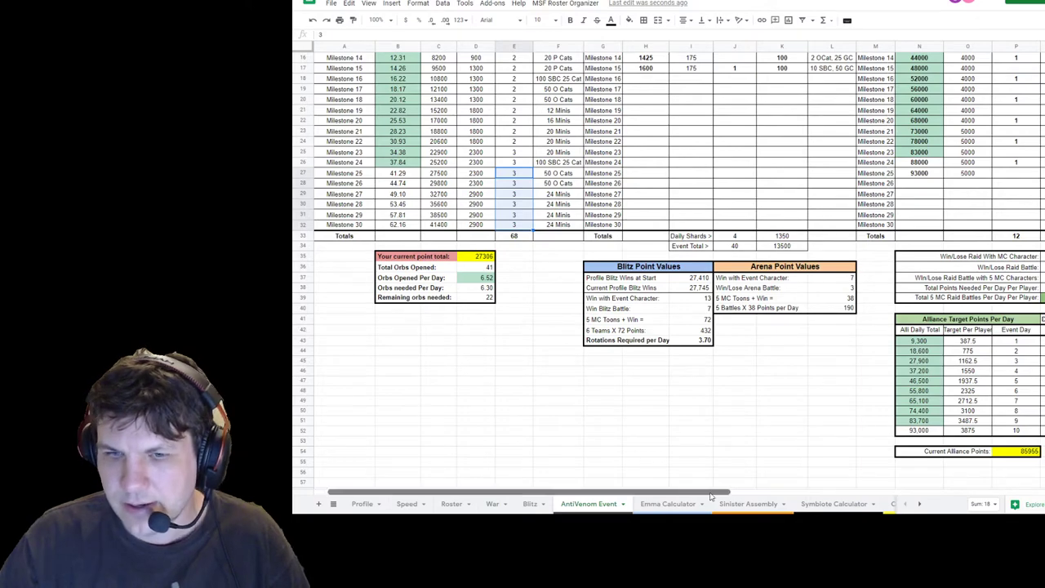
drag(691, 488, 825, 490)
scroll(527, 290, up, 5)
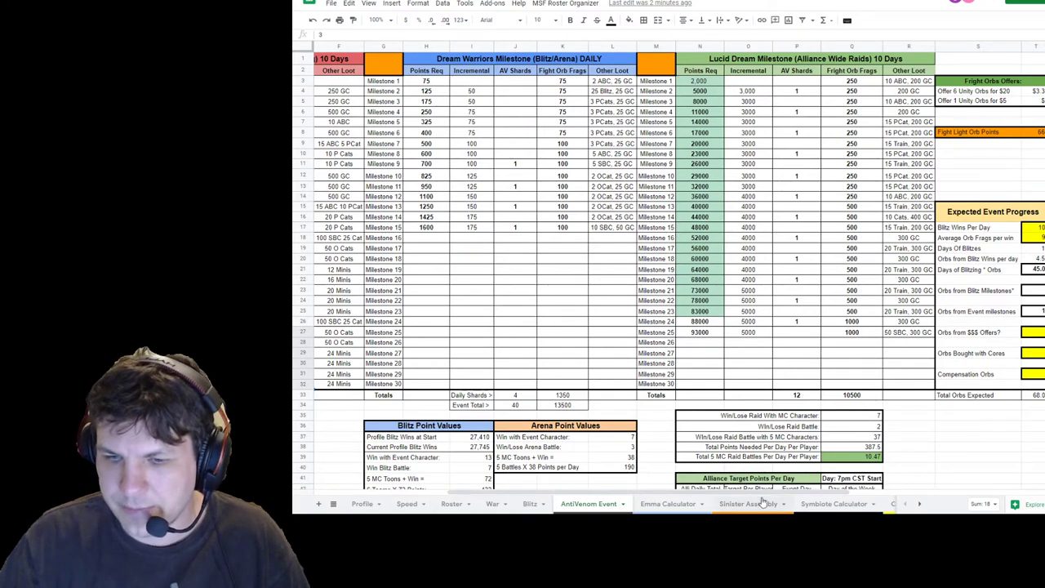
mouse_move(768, 493)
mouse_down()
mouse_move(905, 504)
mouse_move(600, 488)
mouse_move(693, 478)
mouse_move(604, 472)
mouse_move(884, 482)
mouse_move(865, 480)
mouse_up()
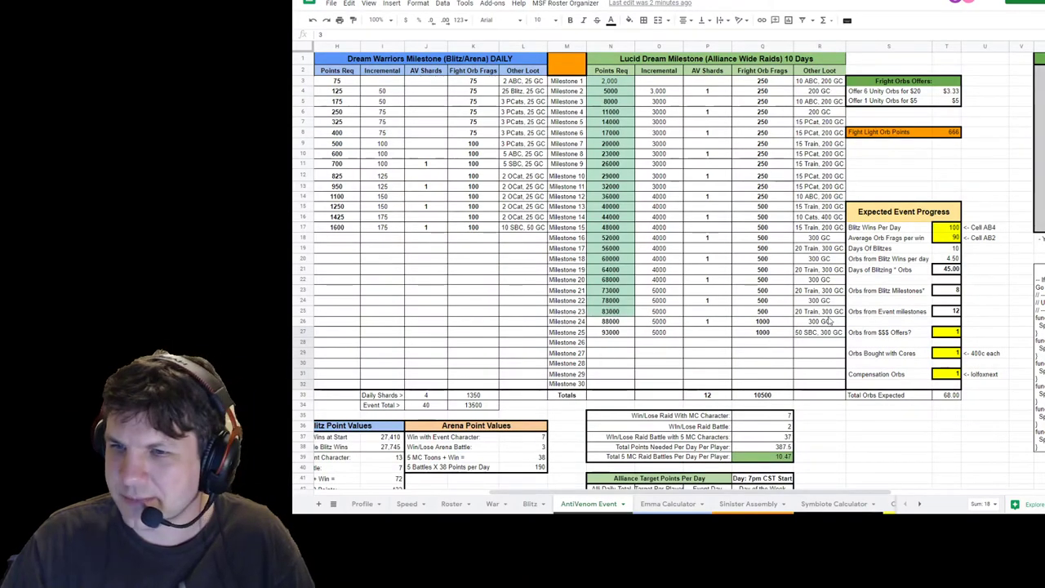
click(819, 301)
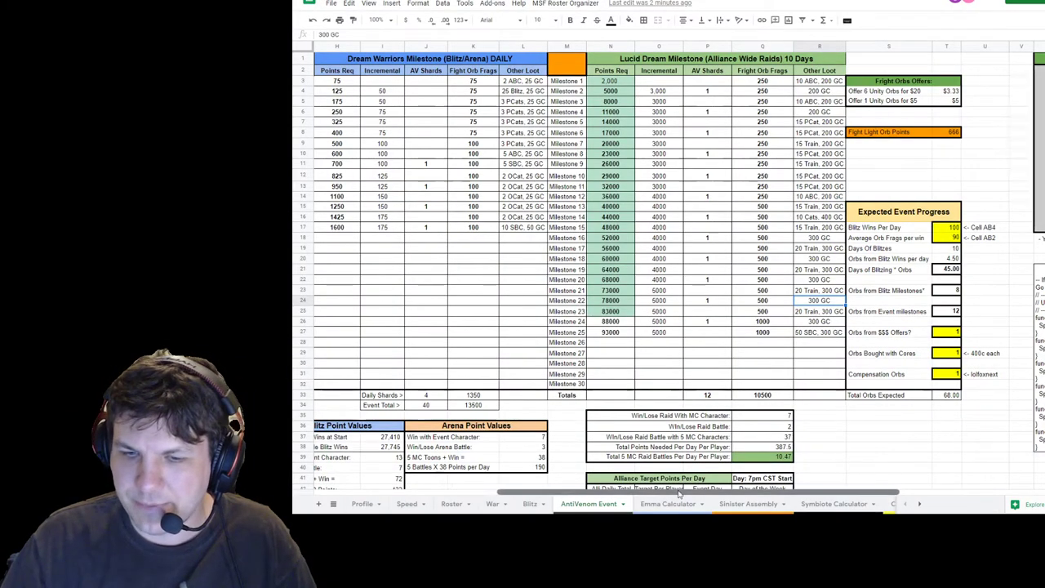
mouse_move(678, 494)
mouse_down()
mouse_move(853, 500)
mouse_move(466, 486)
mouse_up()
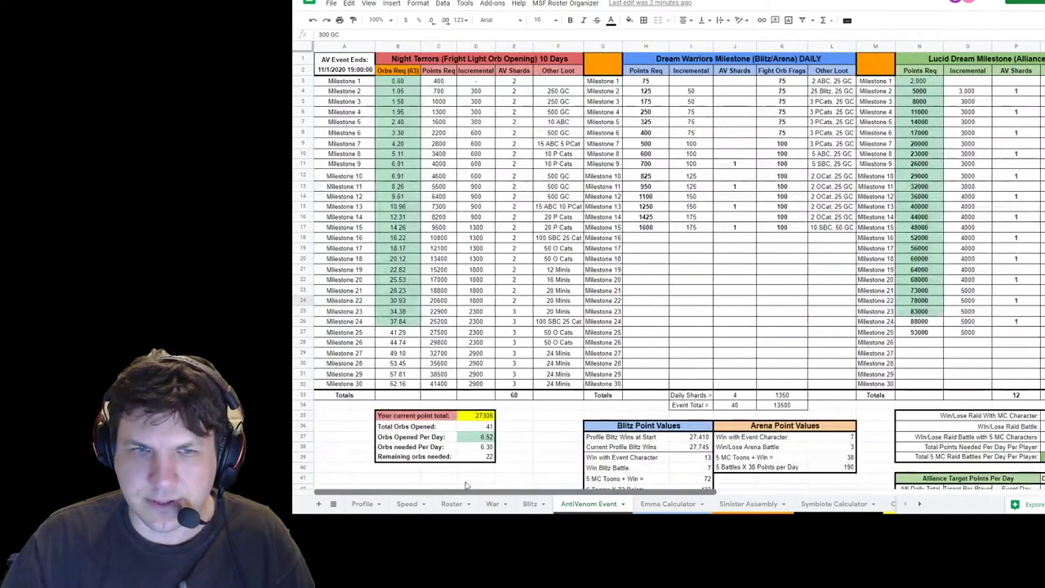
scroll(704, 256, down, 5)
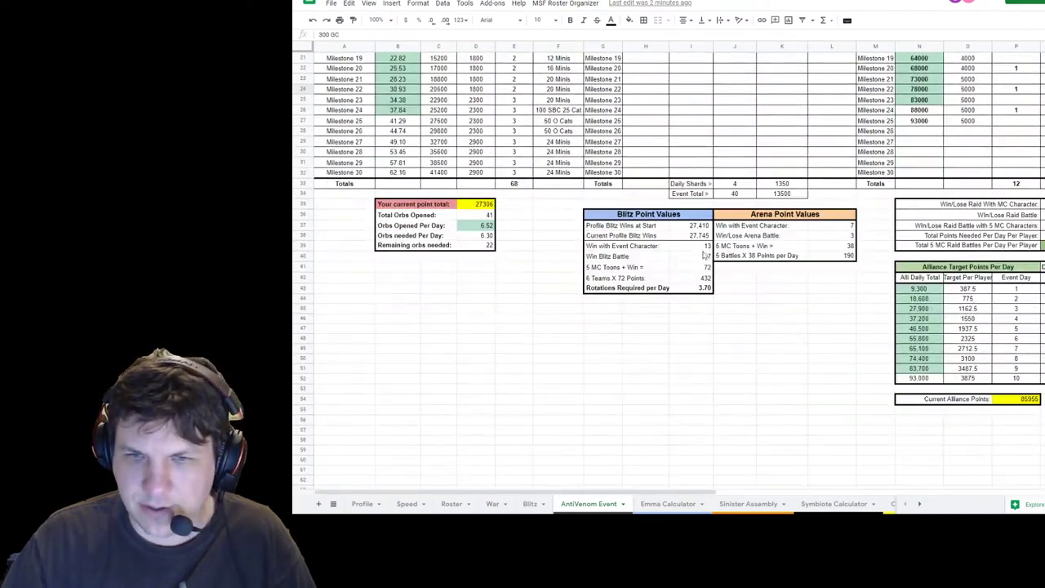
click(694, 226)
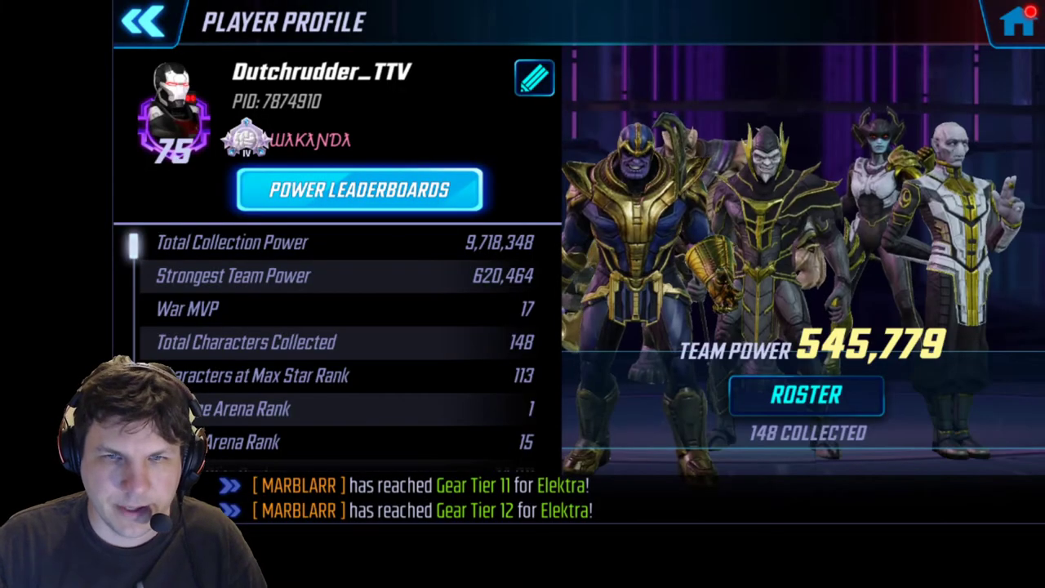
Step: Scroll the Player Profile stats down to the Blitz Rank and Blitz Wins rows
scroll(472, 356, down, 2)
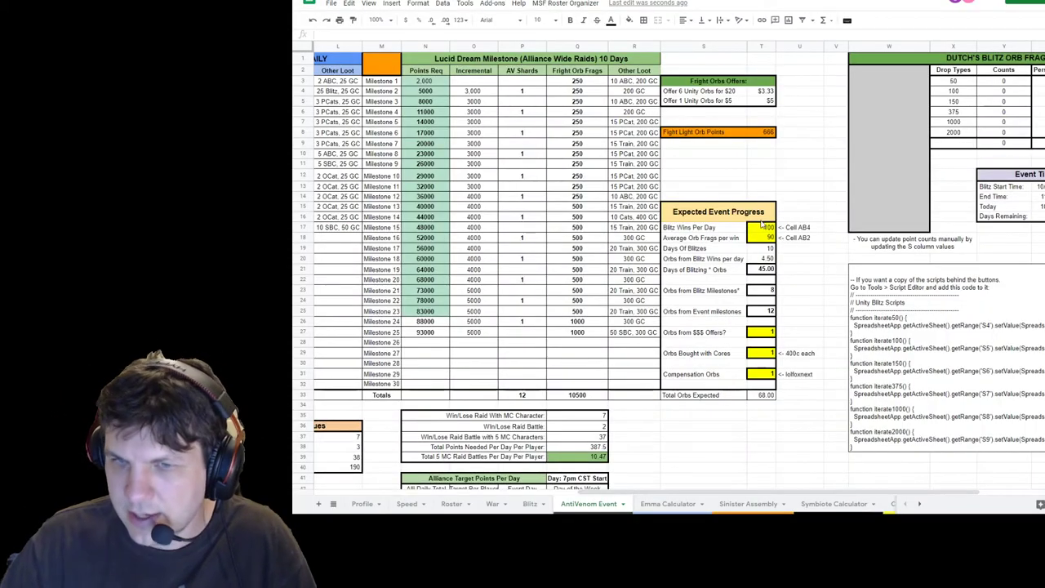
click(762, 225)
click(767, 238)
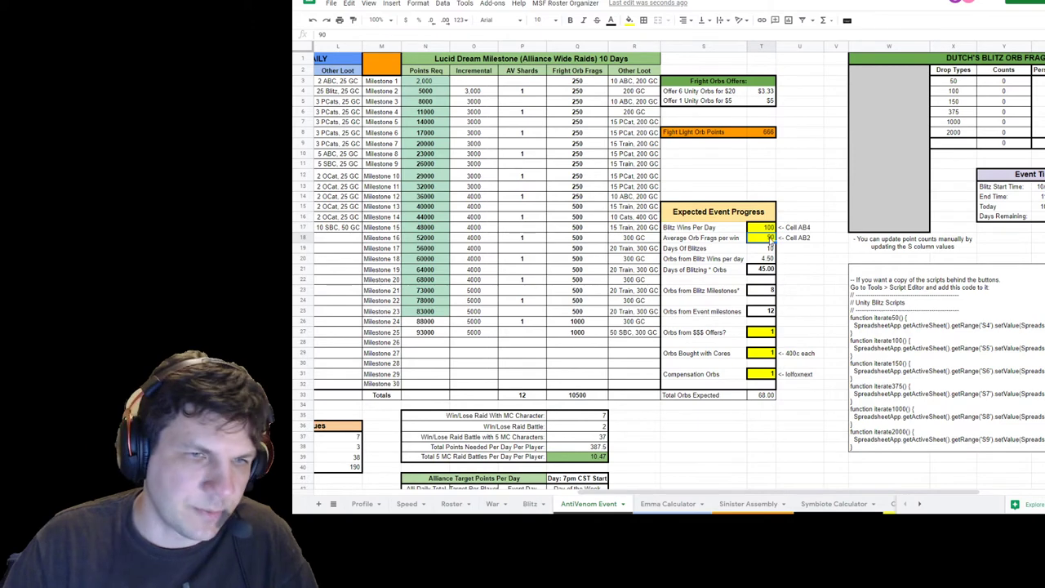
click(760, 396)
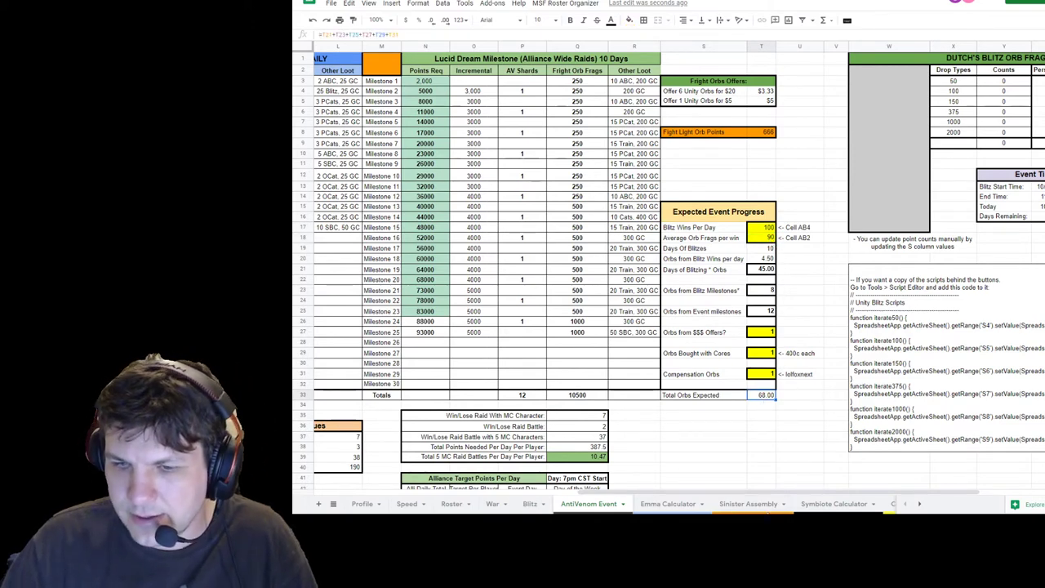
drag(776, 493, 513, 492)
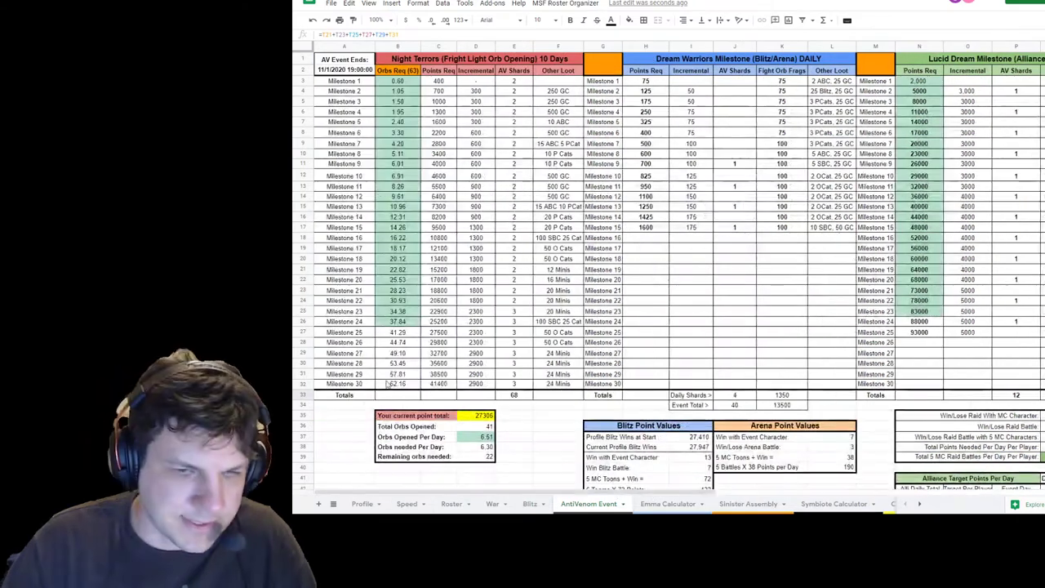
click(408, 386)
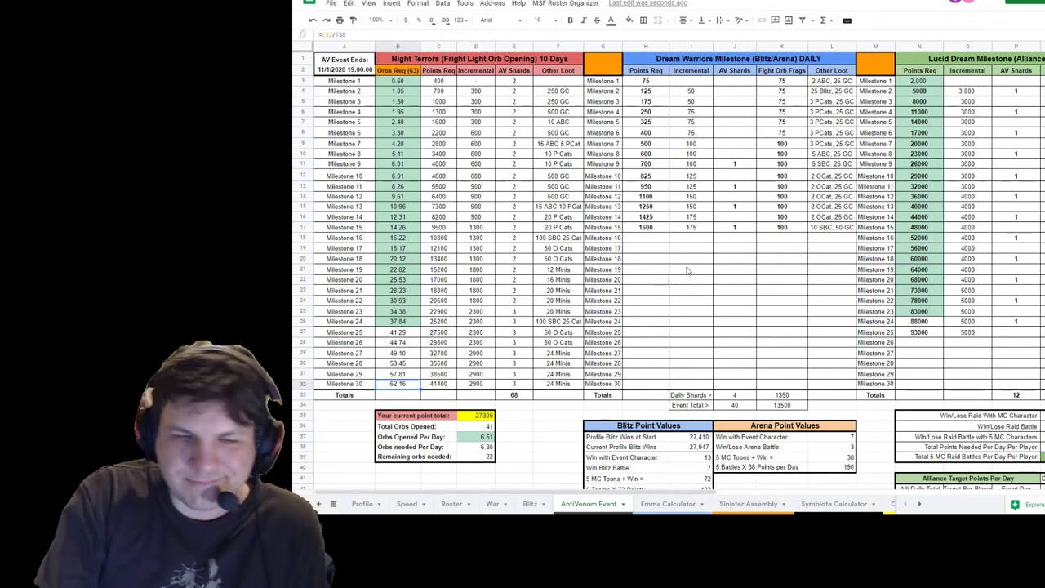
click(680, 250)
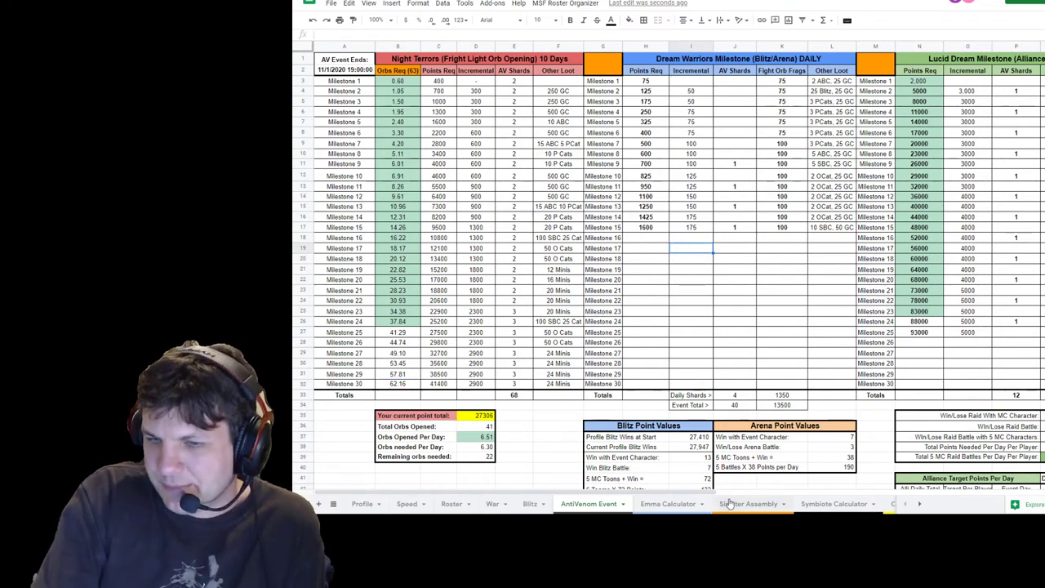
drag(729, 495, 829, 500)
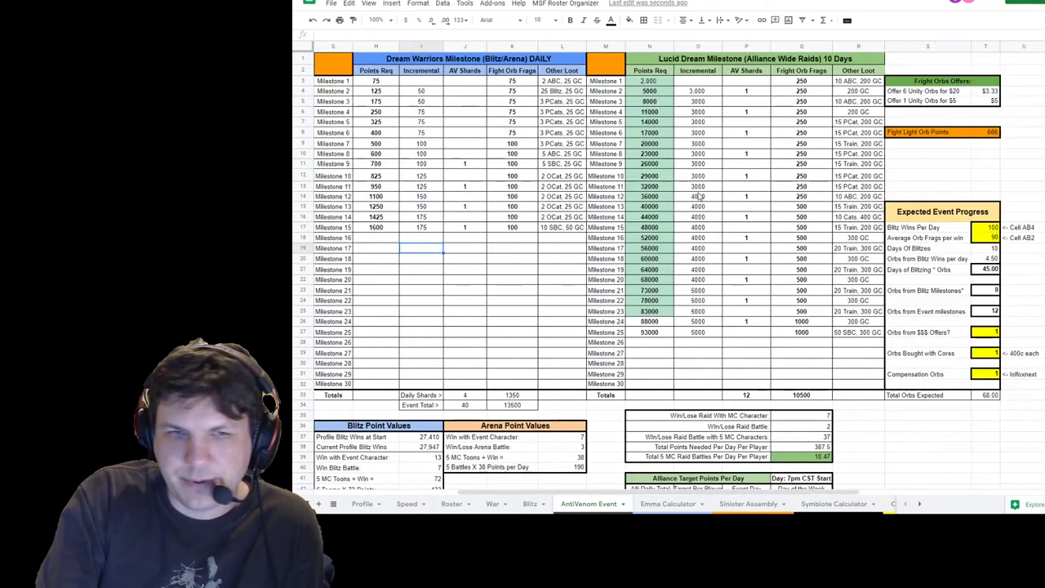
scroll(674, 236, down, 3)
scroll(699, 236, down, 3)
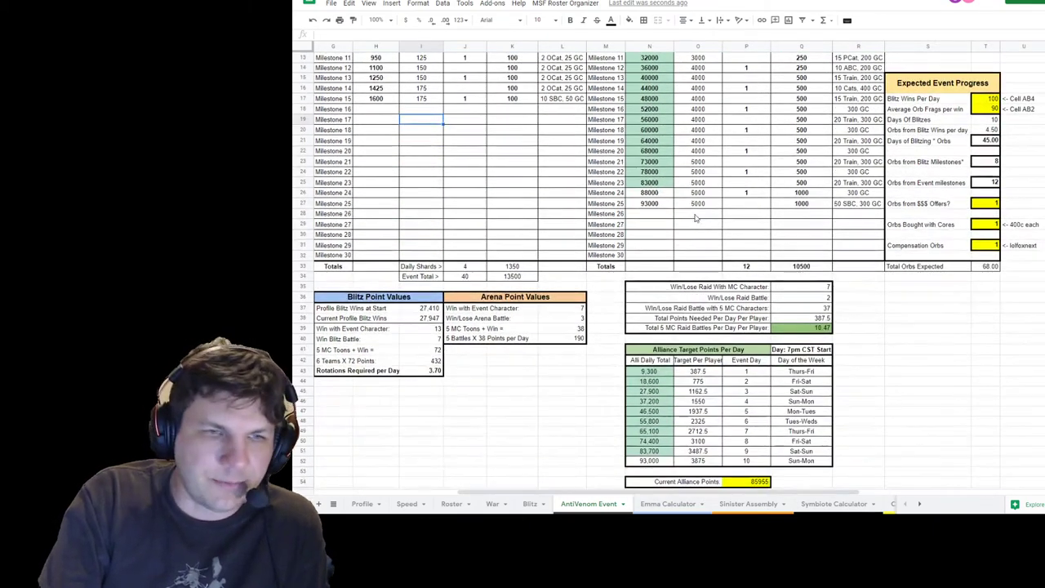
scroll(694, 216, down, 1)
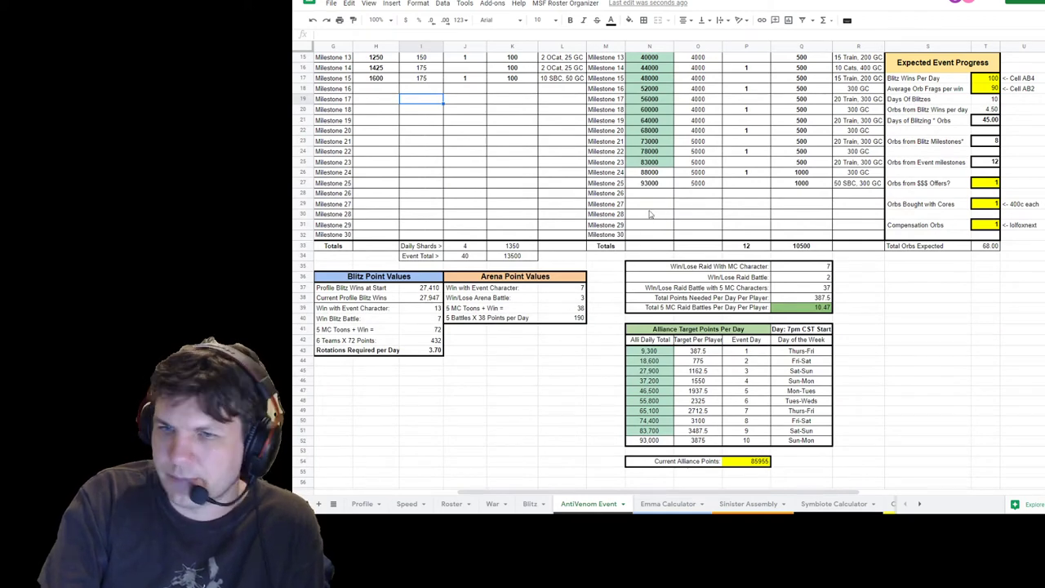
click(549, 135)
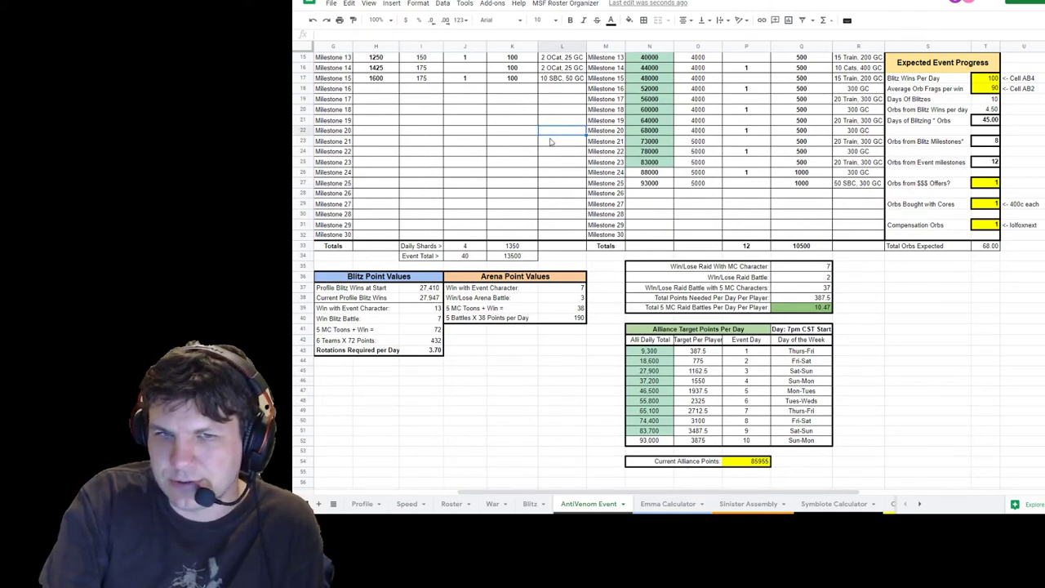
scroll(549, 139, up, 6)
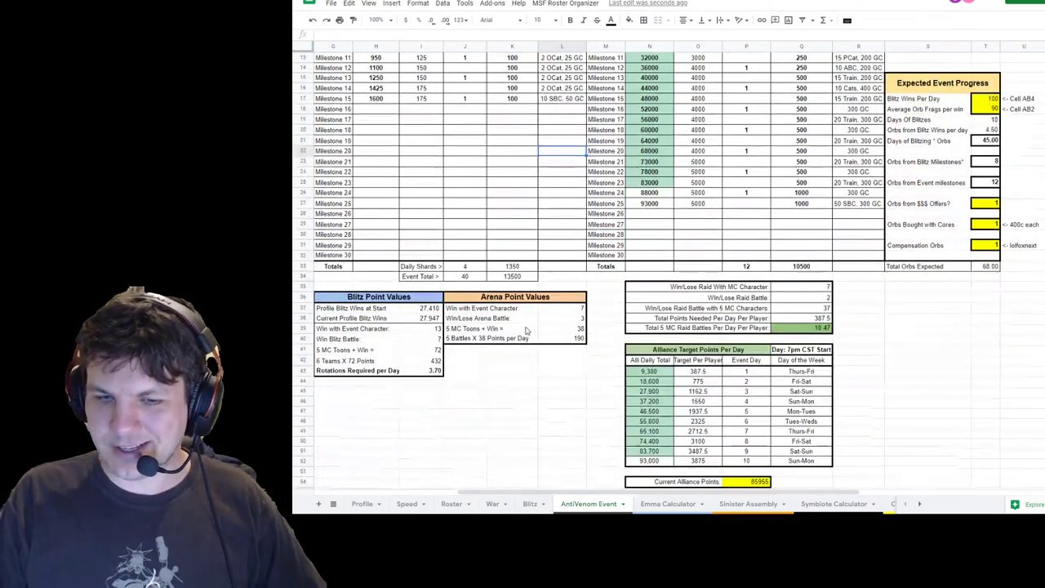
scroll(515, 336, down, 5)
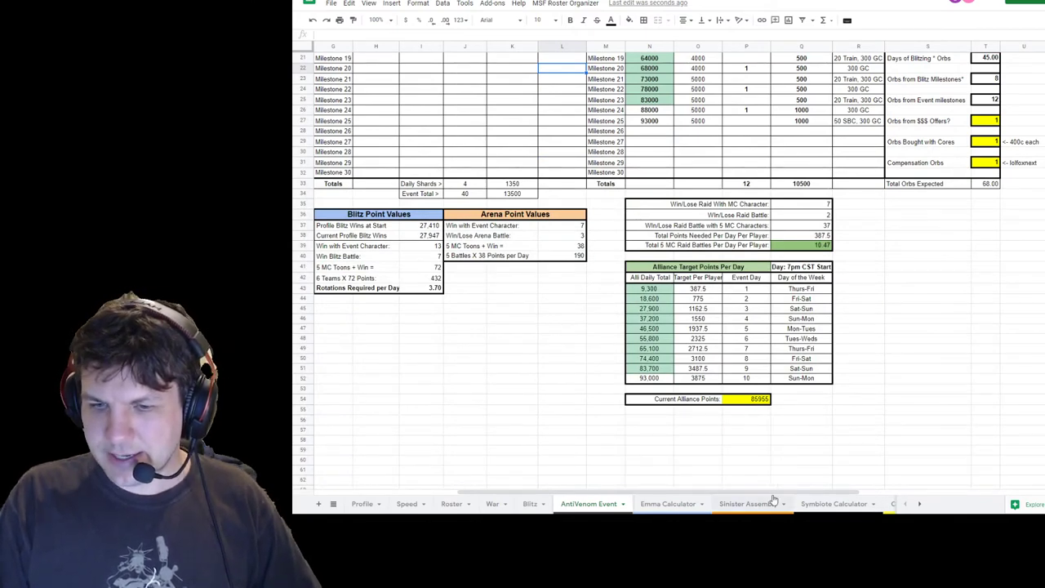
click(744, 504)
click(618, 504)
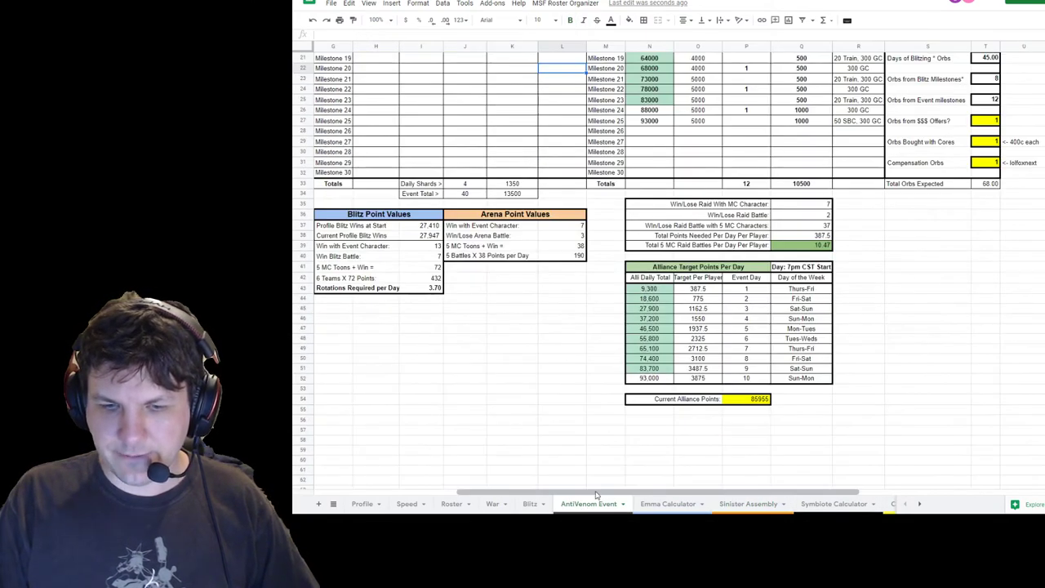
scroll(588, 357, up, 5)
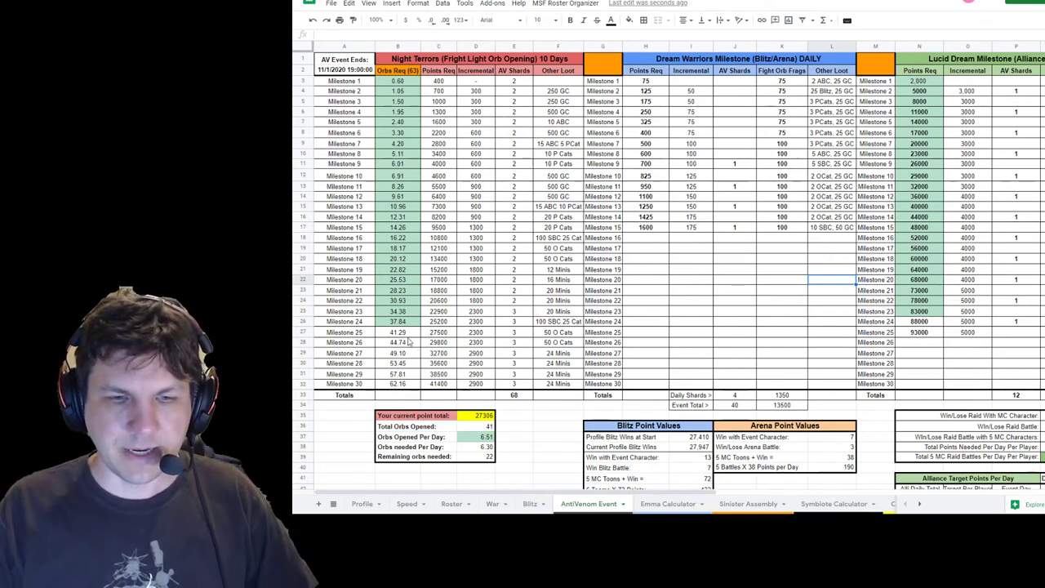
click(552, 427)
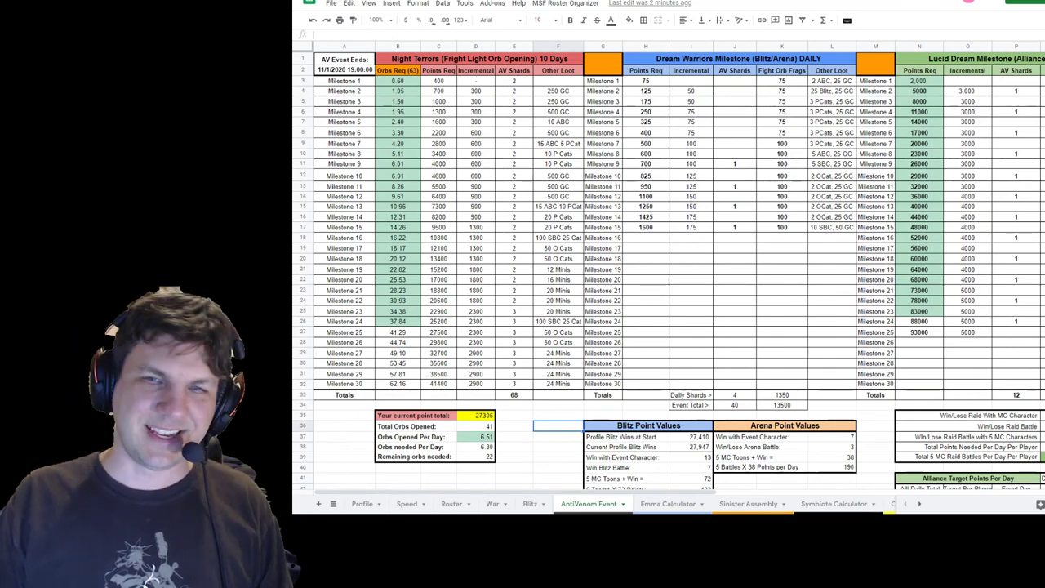
scroll(717, 344, down, 3)
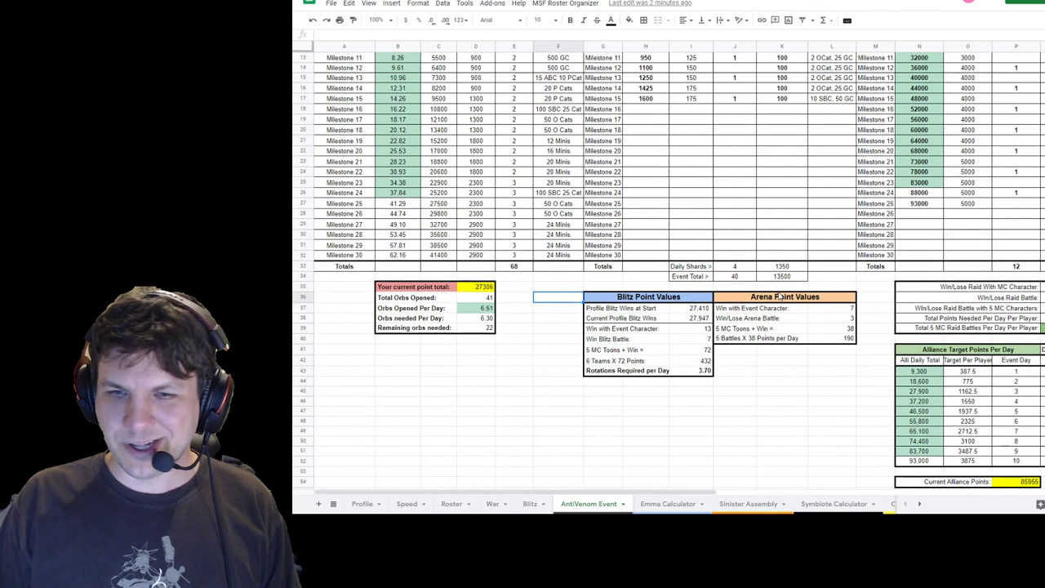
scroll(678, 335, up, 3)
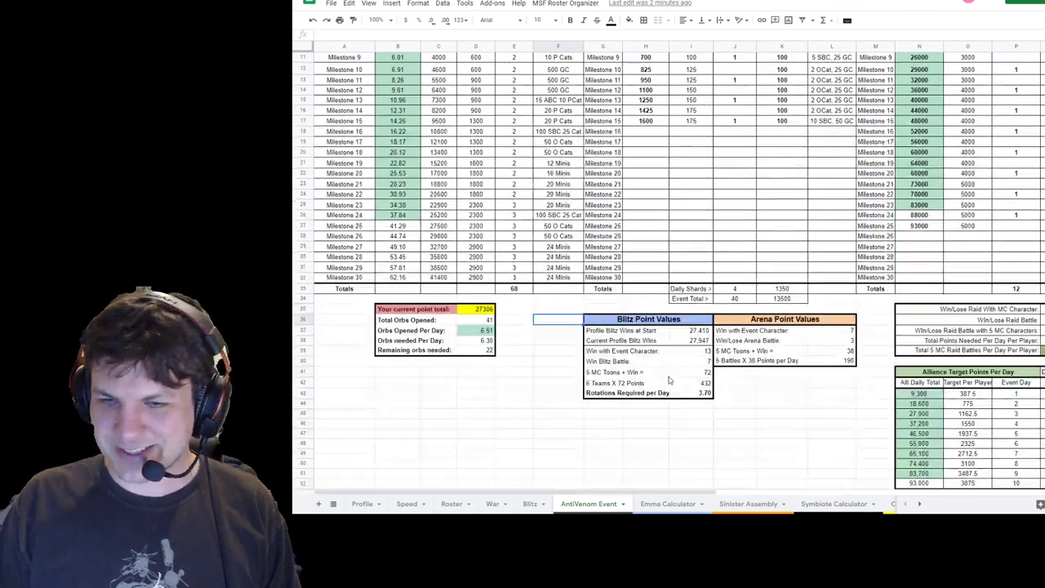